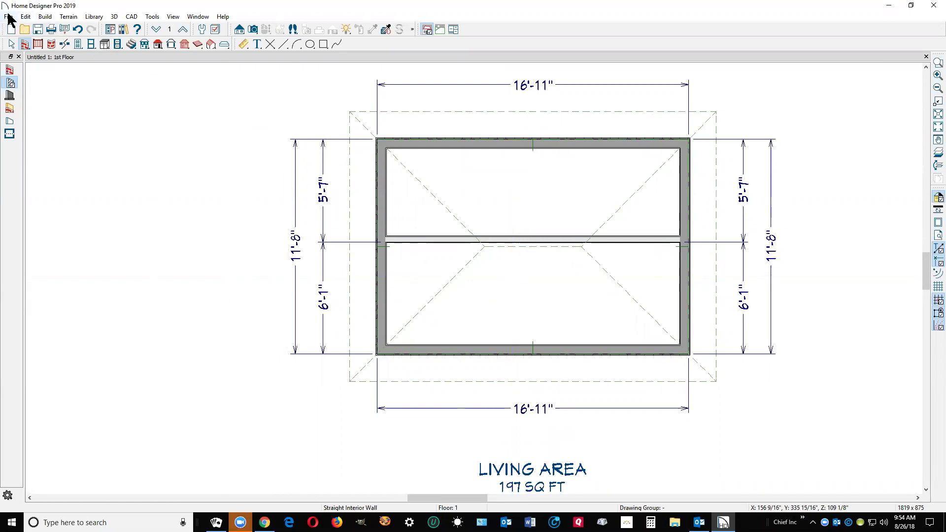
Place a doorway at the midpoint of the horizontal interior wall
left_click(78, 44)
left_click(9, 85)
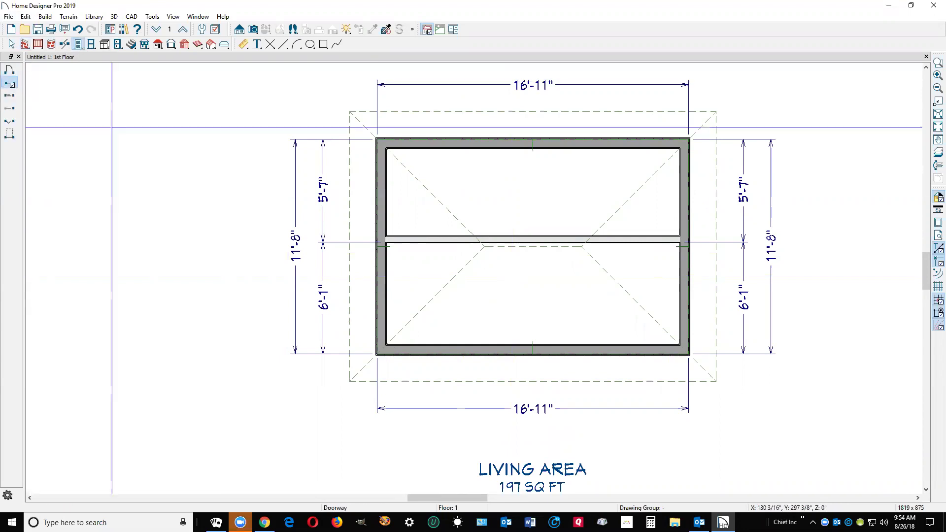
left_click(535, 242)
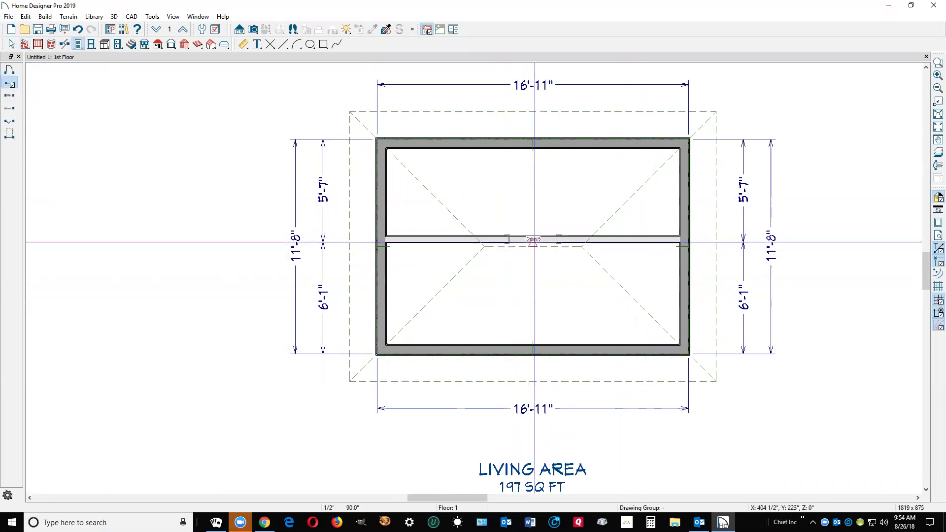
Open the new doorway's specification and set its arch type to Round Top
right_click(533, 240)
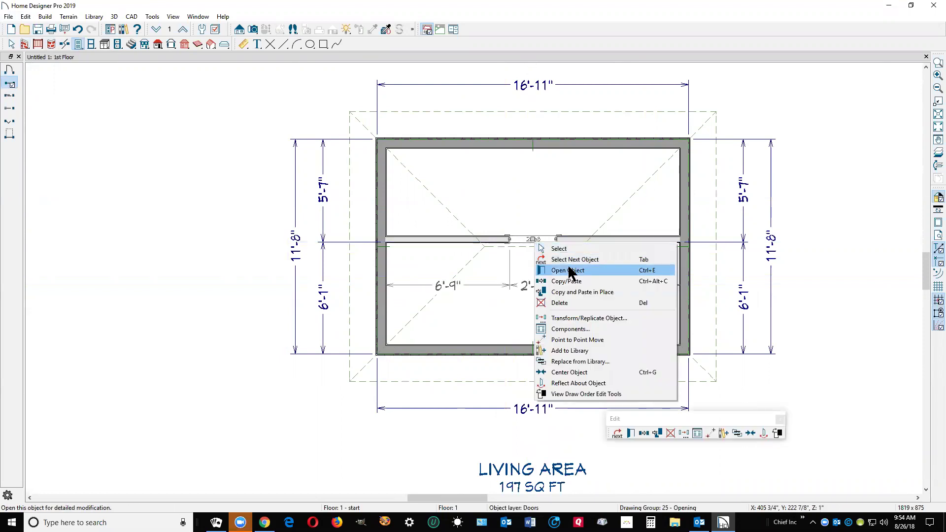
left_click(570, 270)
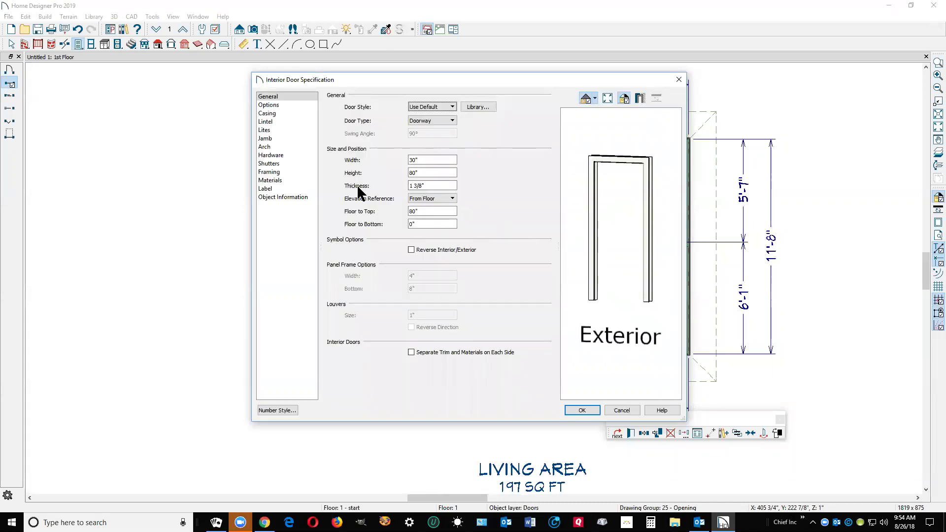
left_click(271, 147)
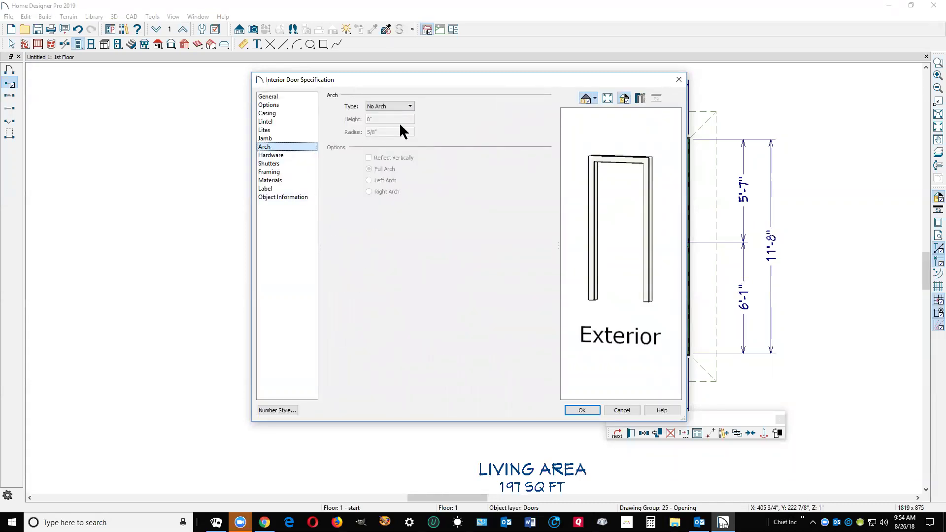
left_click(402, 106)
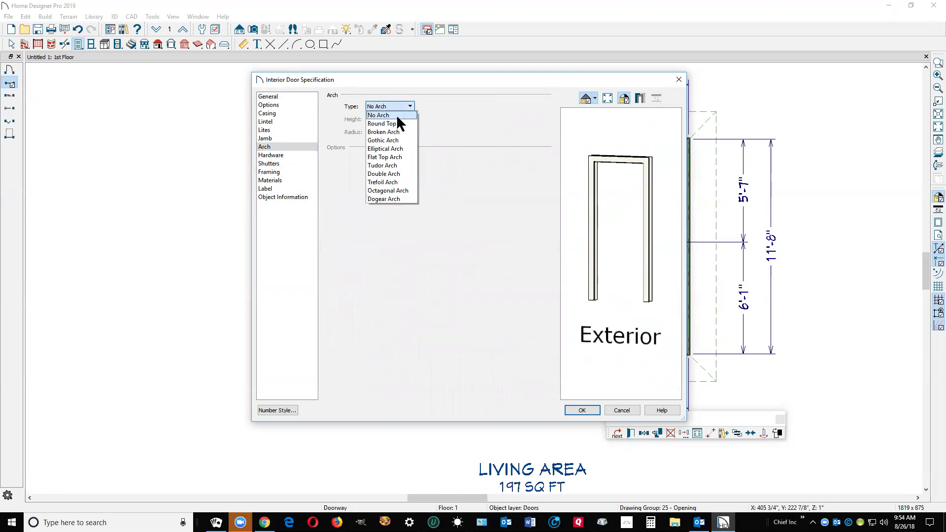
left_click(398, 124)
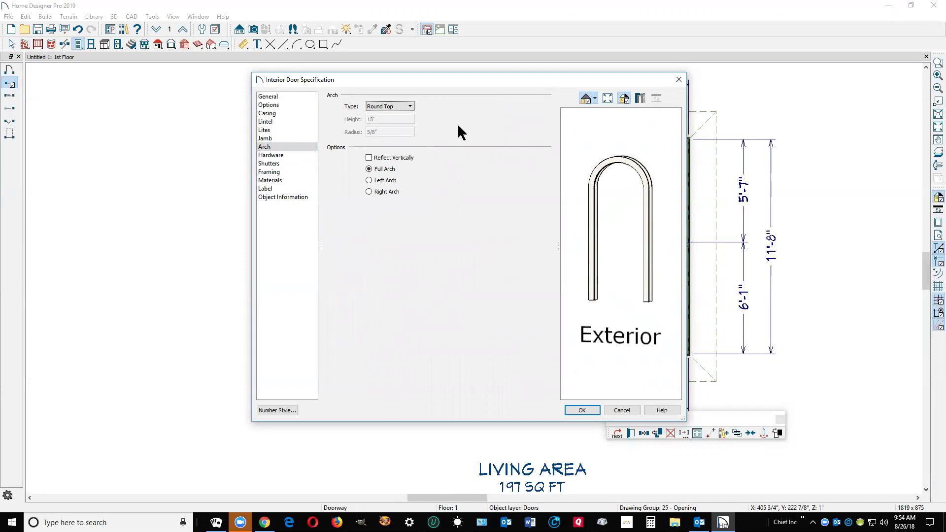
Change the doorway's arch to Broken Arch with a height of 6" and apply the specification
left_click(408, 106)
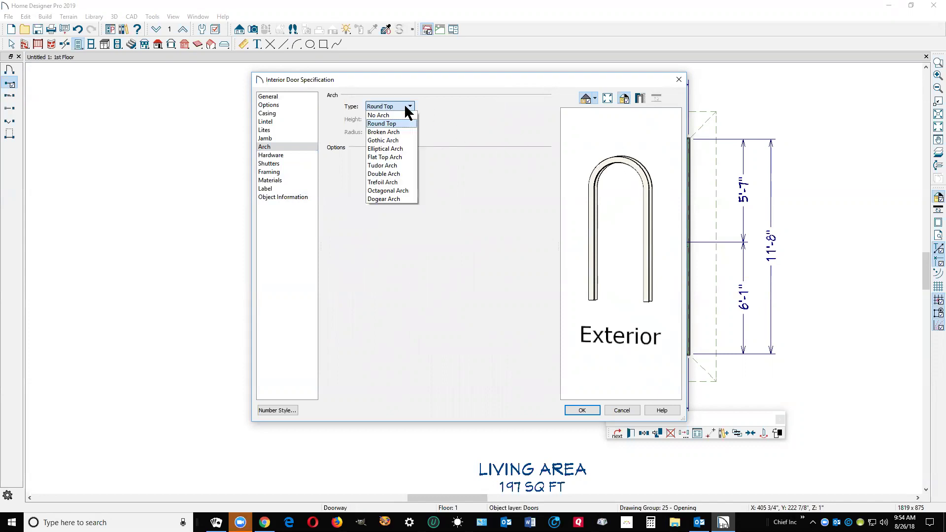
left_click(401, 132)
key("Tab")
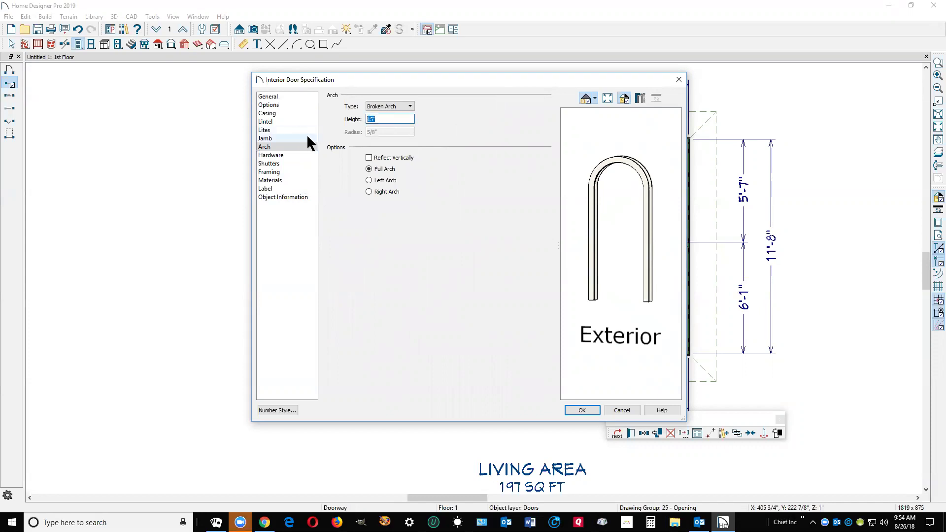
type("12")
key("Tab")
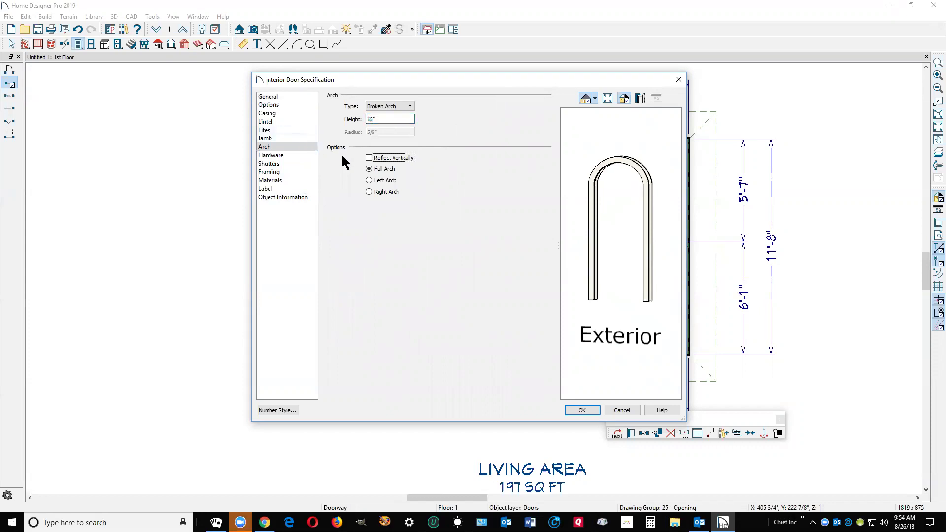
key("shift+Tab")
type("6")
key("Tab")
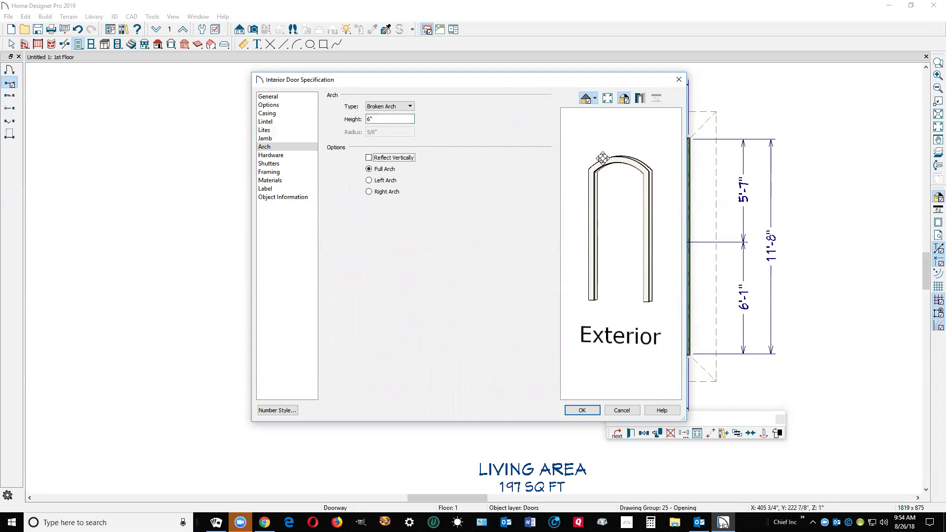
left_click(585, 407)
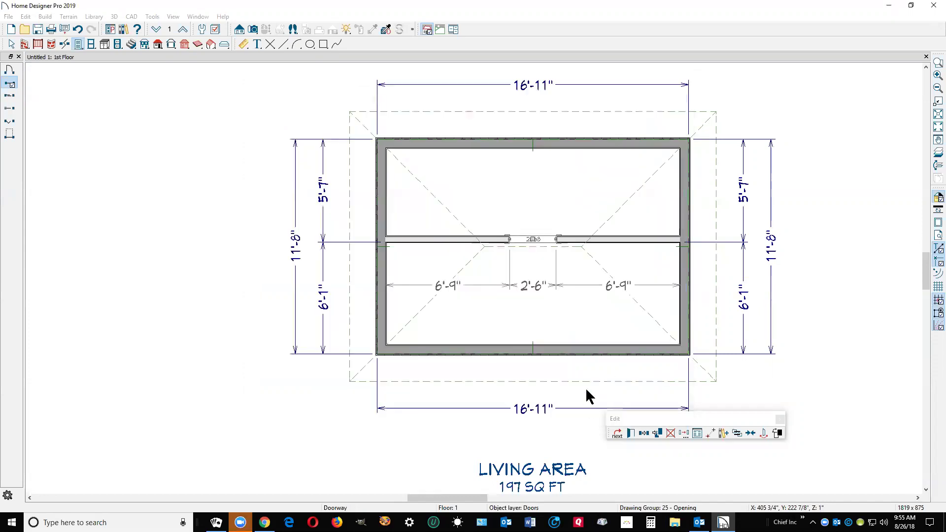
Widen the doorway to about 5'-5" and create a full camera view looking at it from the front wall
left_click_drag(551, 238, 611, 239)
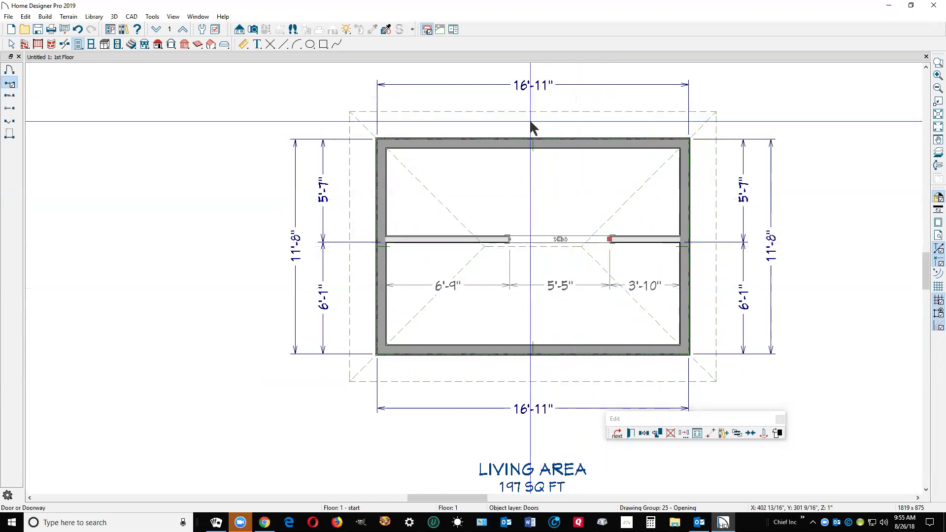
left_click(253, 30)
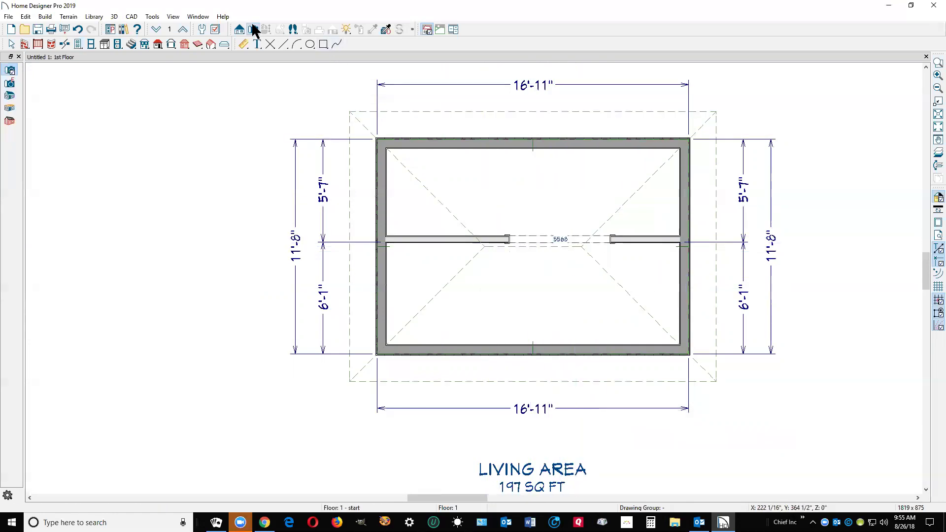
double_click(253, 30)
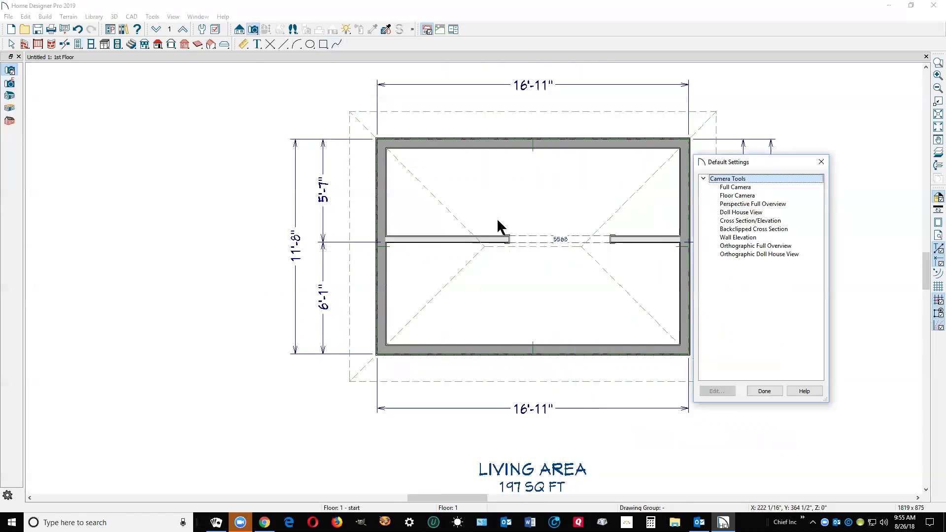
left_click(764, 391)
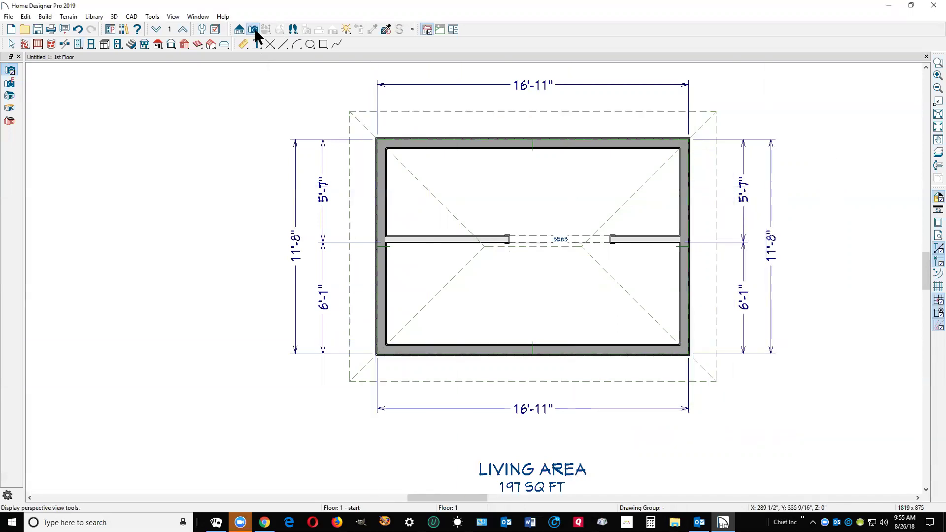
left_click_drag(528, 344, 545, 284)
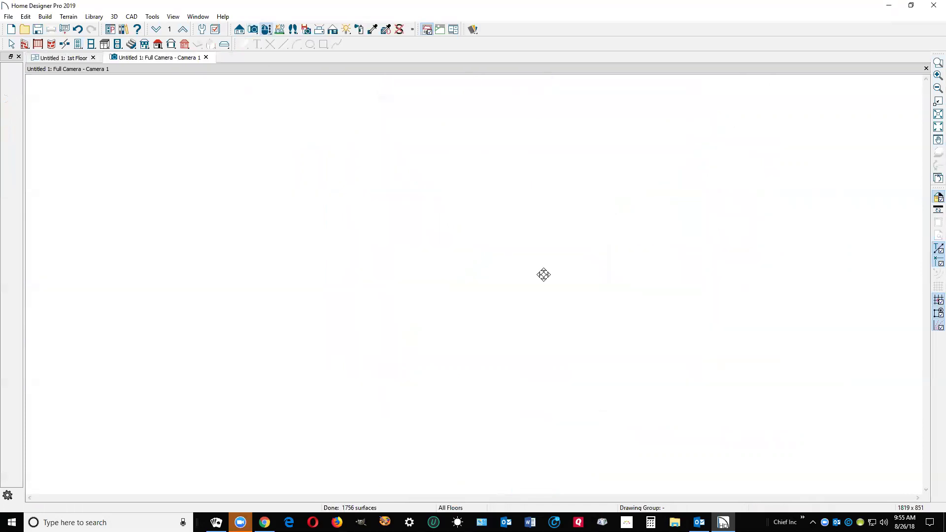
scroll(532, 221, "up", 3)
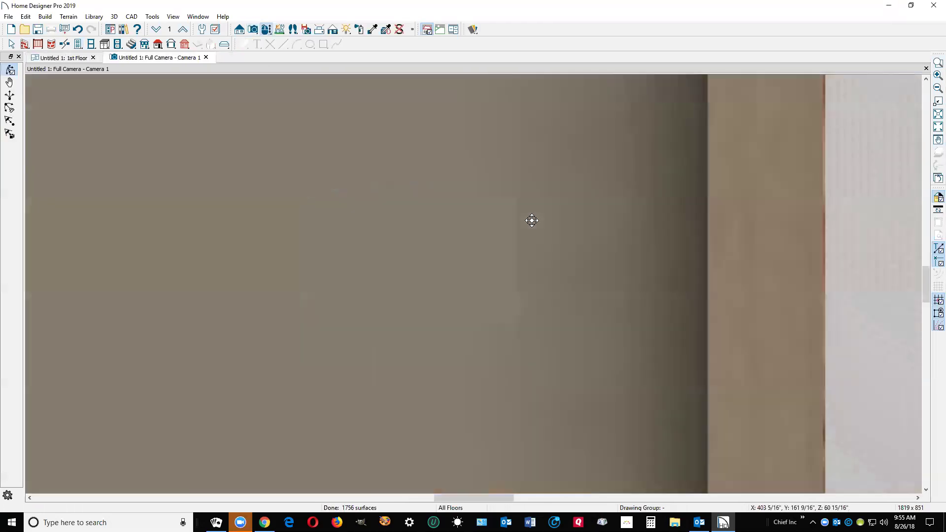
scroll(532, 221, "down", 3)
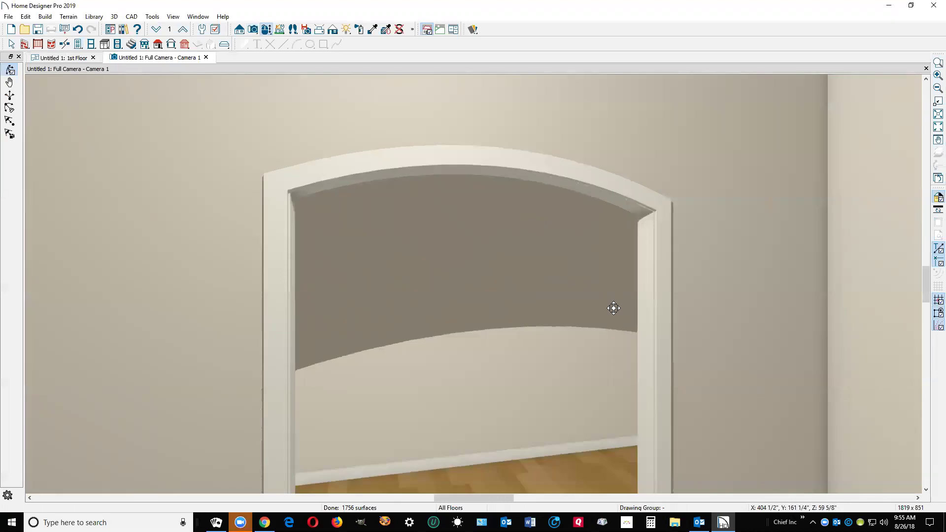
In the floor plan, move the interior wall with the doorway to about 2'-5" from the rear exterior wall
key("ctrl+Tab")
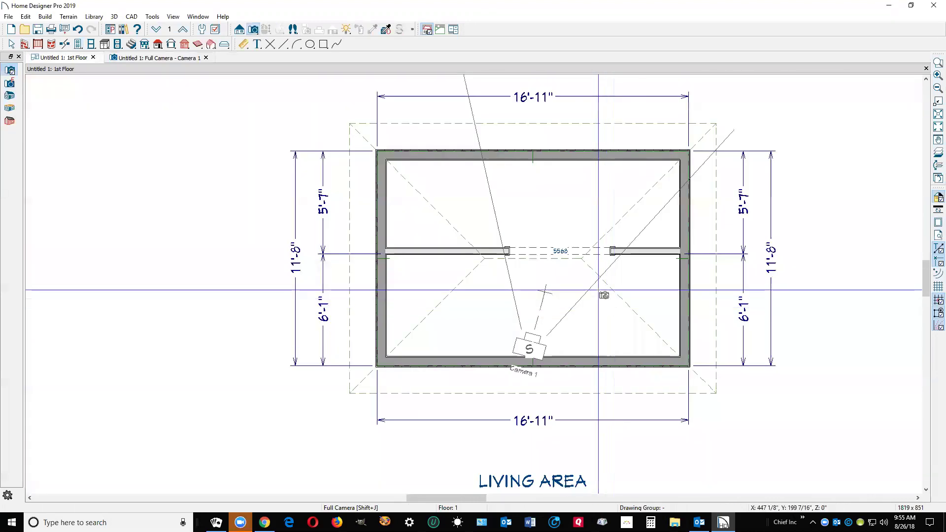
left_click(627, 251)
left_click_drag(626, 252, 632, 192)
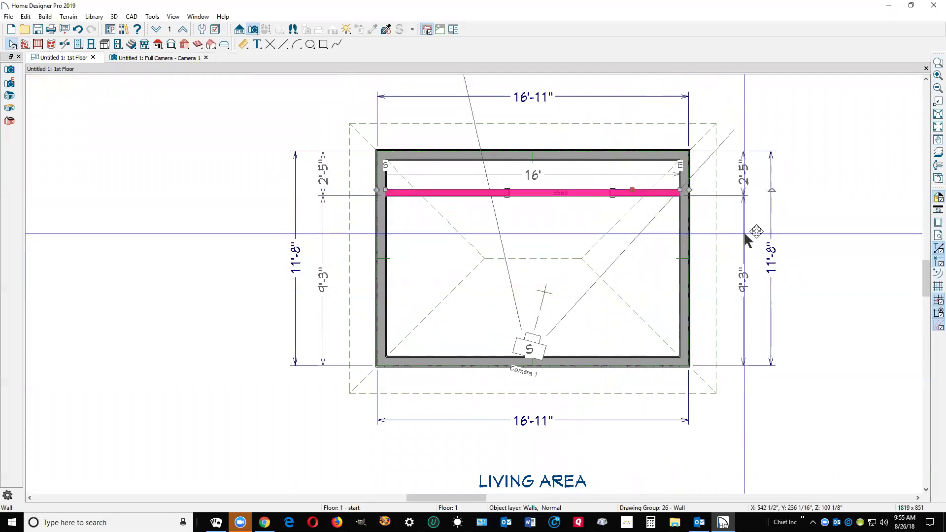
In the camera view, turn off the interior casing of the arched doorway
key("ctrl+Tab")
key("space")
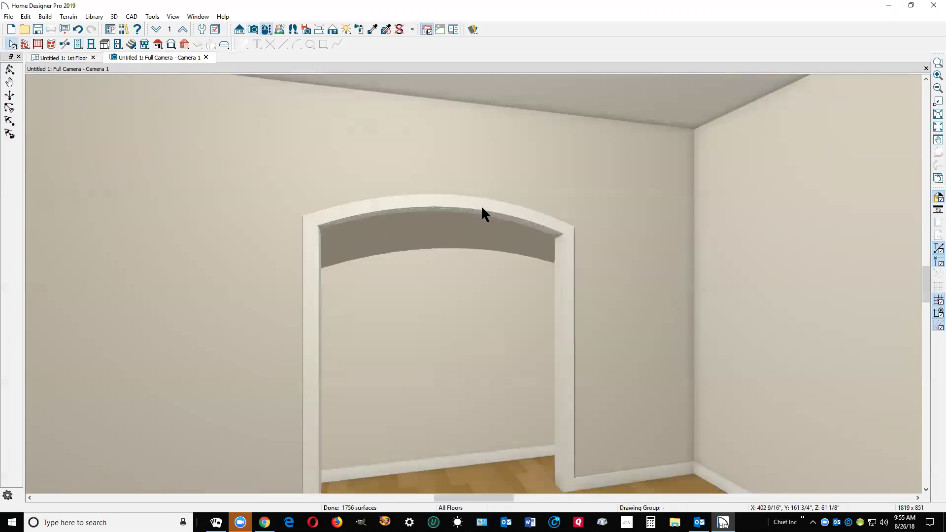
left_click(482, 211)
left_click(631, 433)
left_click(273, 113)
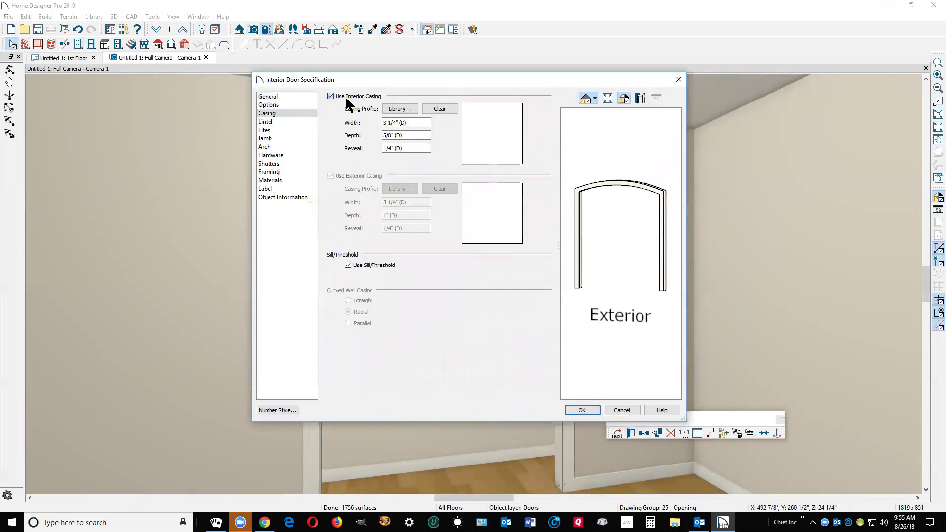
left_click(345, 95)
left_click(353, 261)
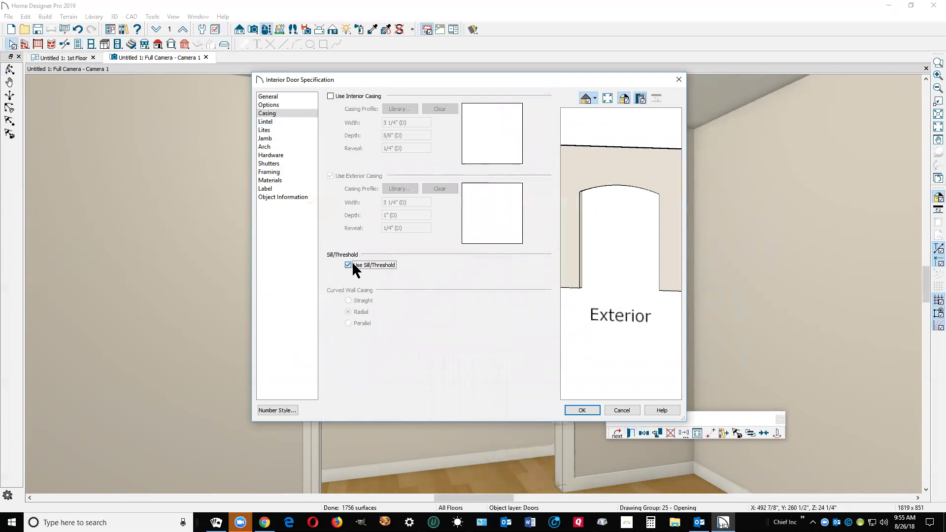
left_click(588, 406)
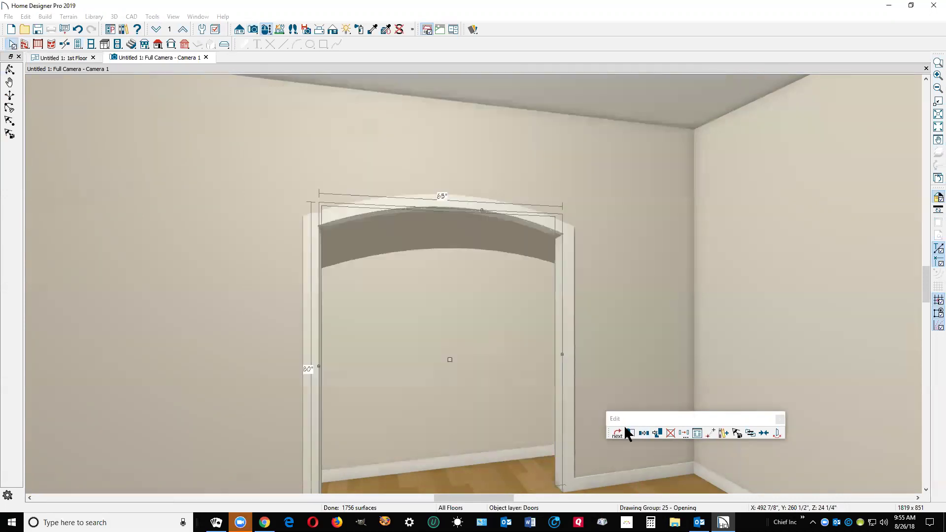
key("Escape")
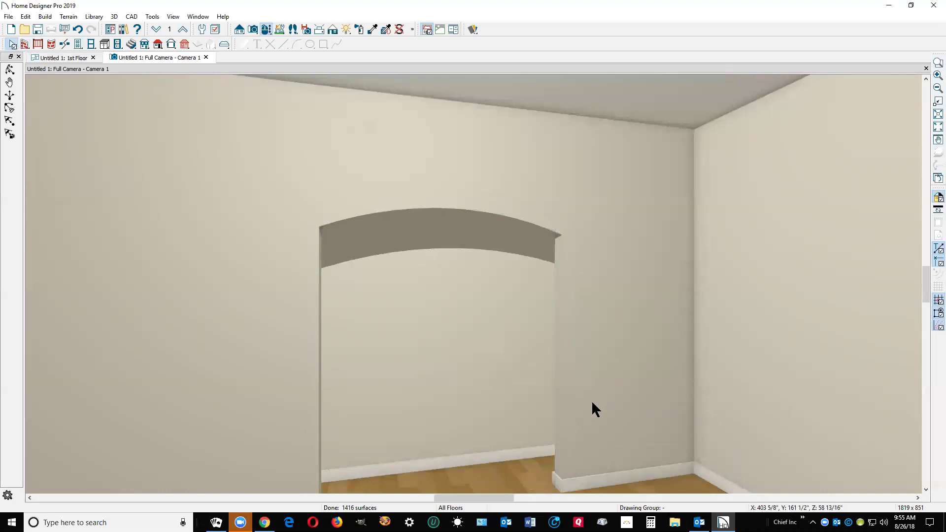
left_click(554, 476)
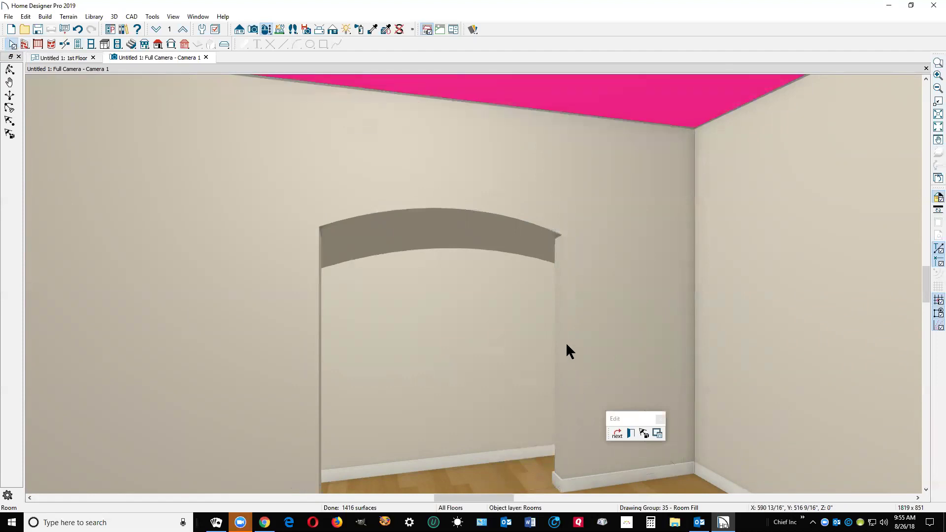
In the floor plan, draw straight railings enclosing a rectangular area against the front wall, spanning the building's full 16'-11" width
key("ctrl+Tab")
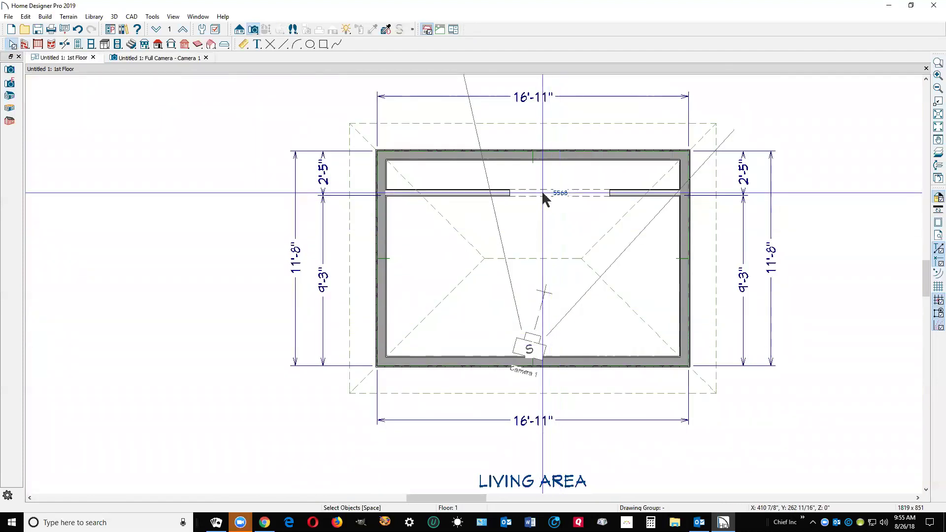
scroll(561, 175, "down", 1)
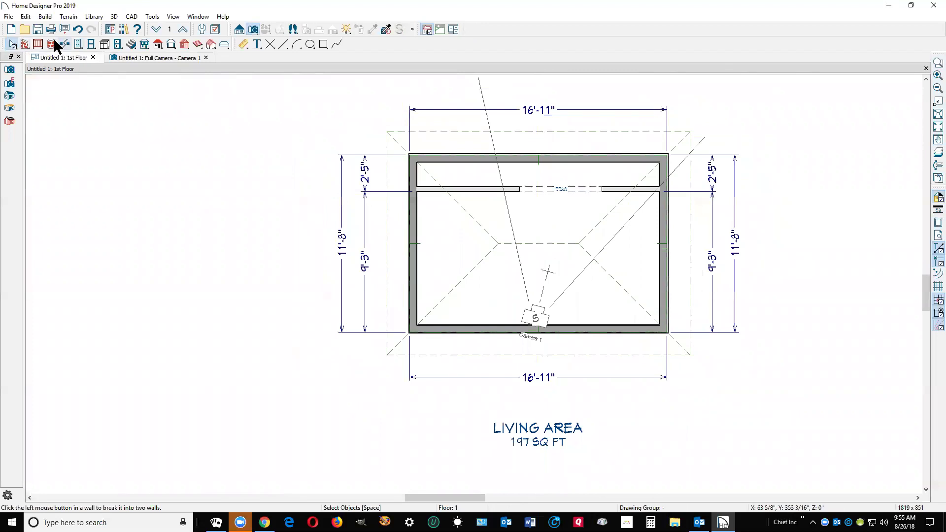
left_click(38, 43)
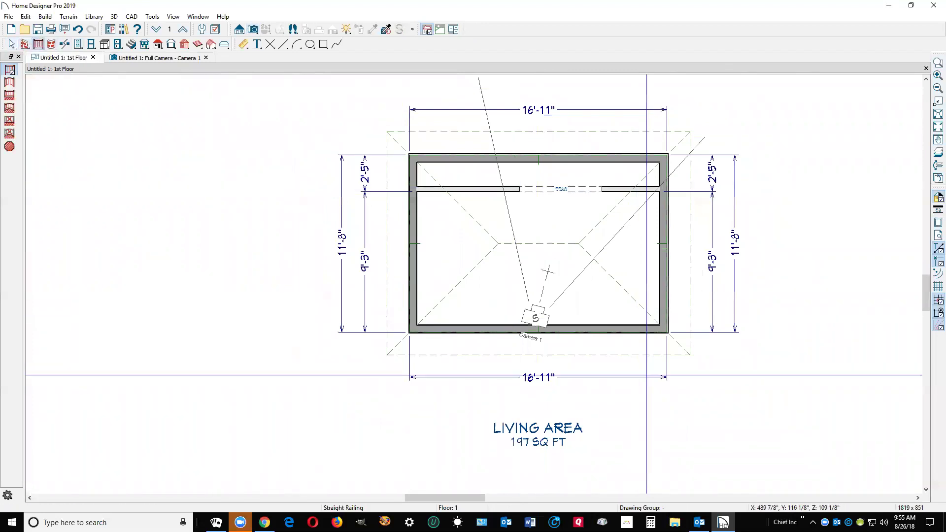
mouse_move(664, 331)
left_mouse_down()
mouse_move(667, 418)
mouse_move(429, 424)
mouse_move(413, 421)
mouse_move(409, 333)
left_mouse_up()
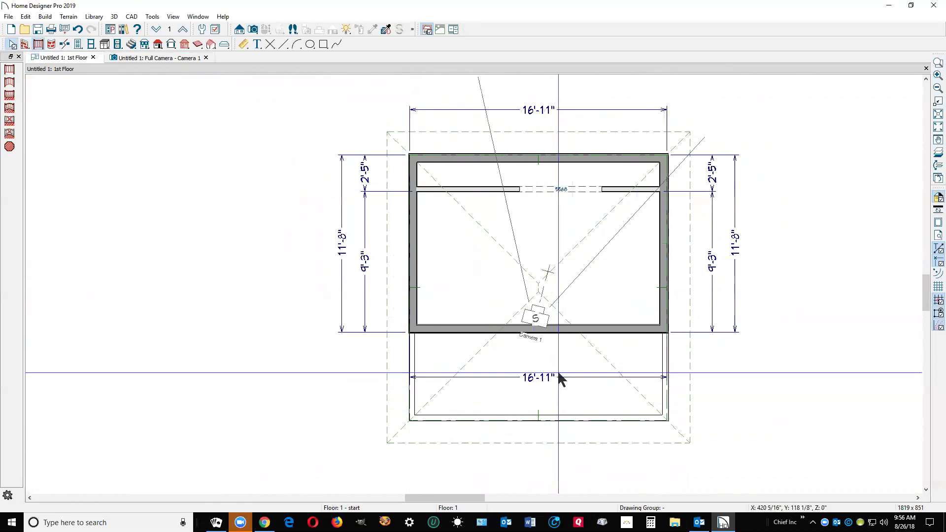
Move the camera out of the building to a point in front of the railed area
scroll(589, 221, "down", 2)
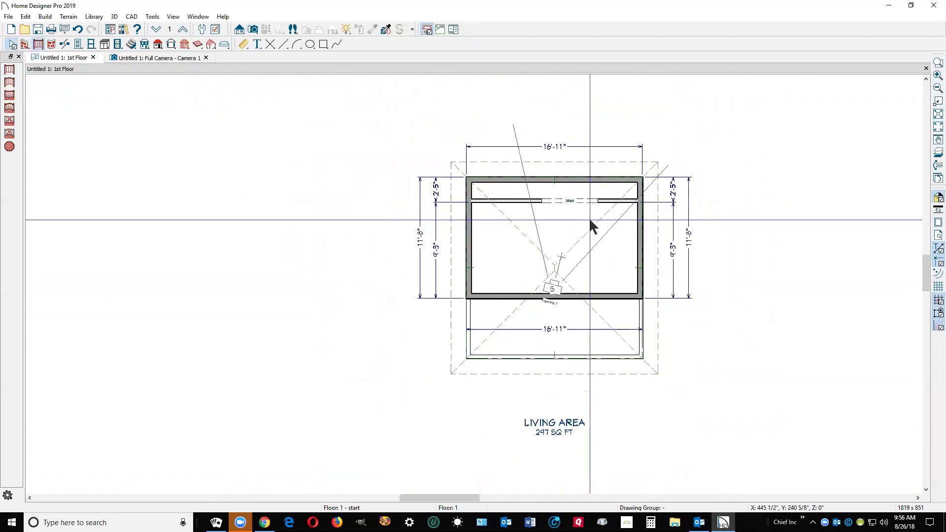
left_click(558, 286)
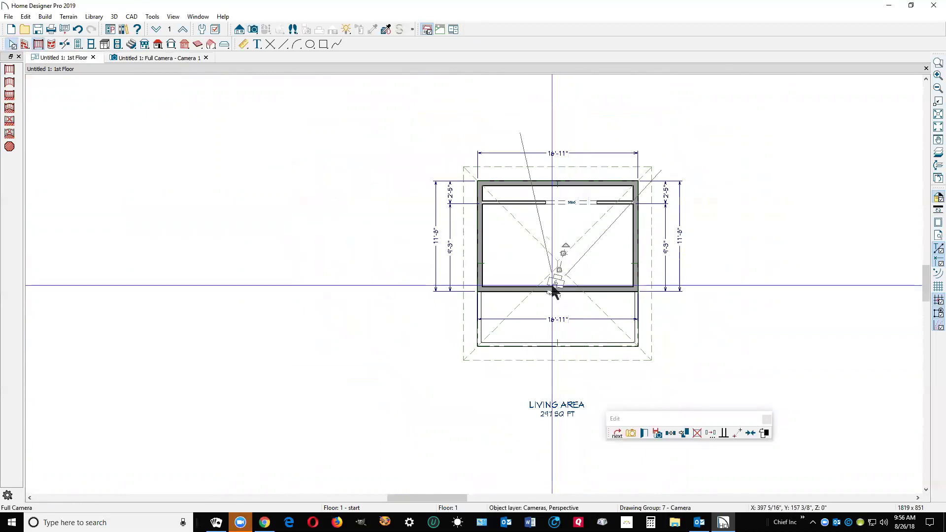
left_click_drag(554, 284, 527, 475)
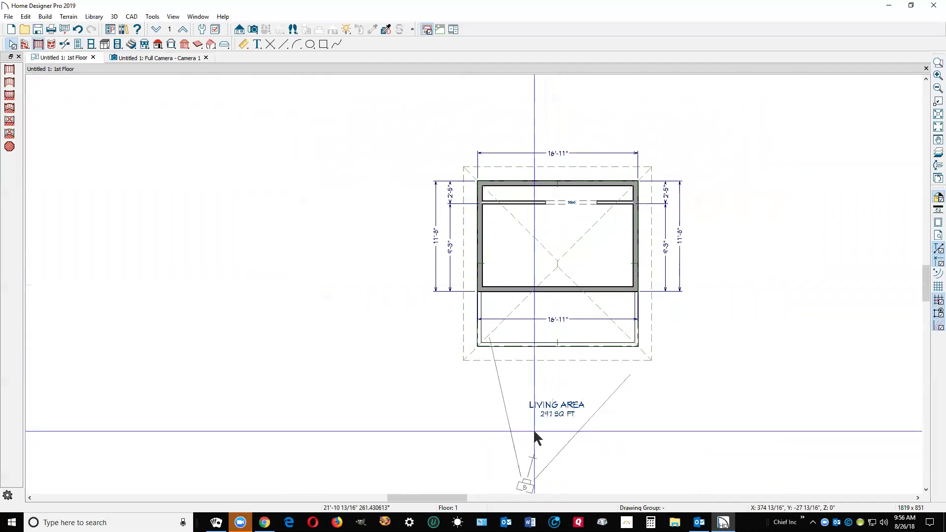
key("ctrl+Tab")
key("ctrl+Tab")
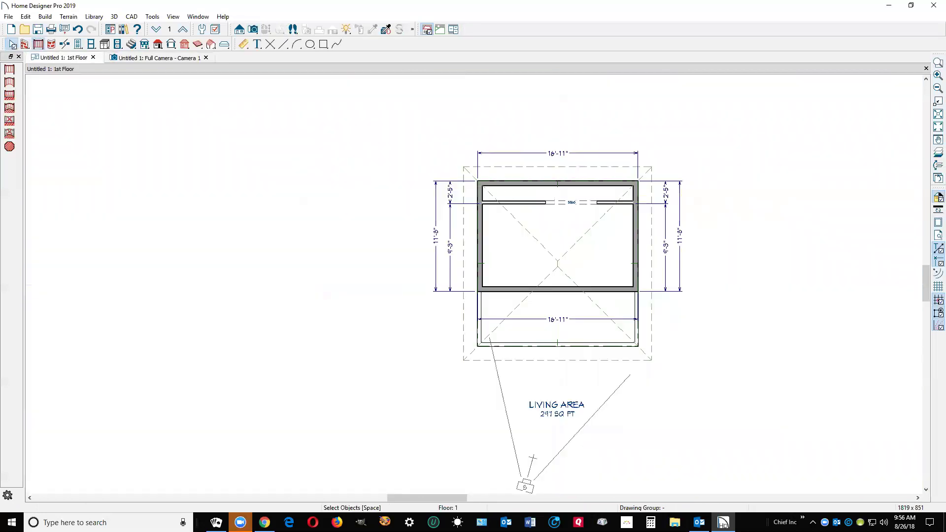
Set the wall type of the three railings enclosing the front area to Siding-4
left_click(480, 318)
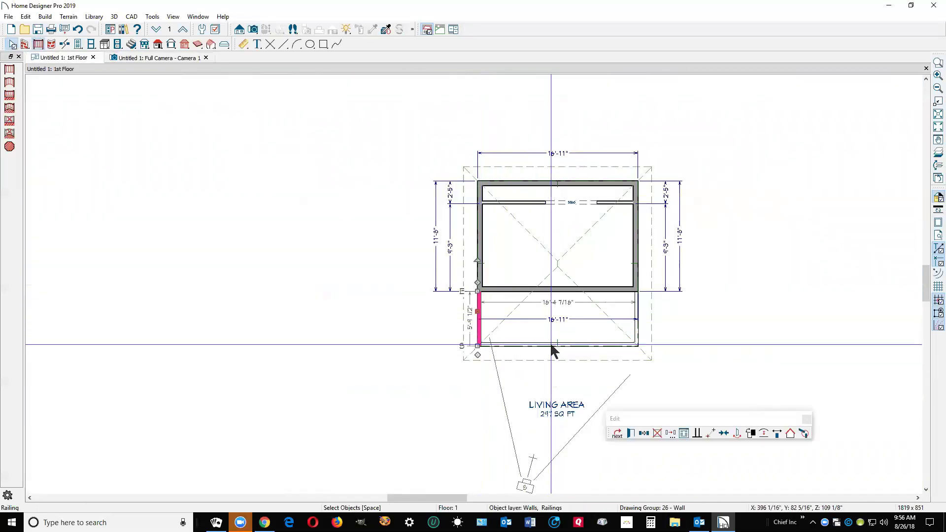
left_click(551, 344, "shift")
left_click(636, 320, "shift")
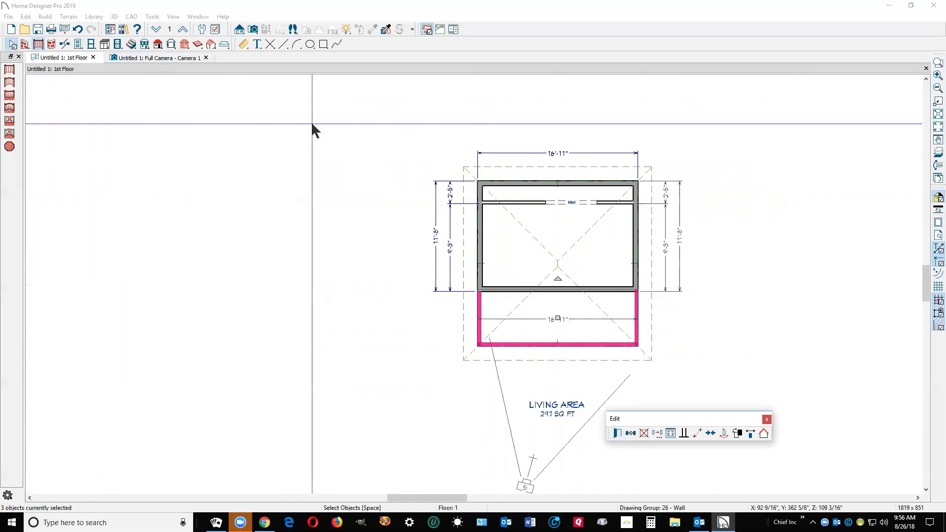
left_click(615, 433)
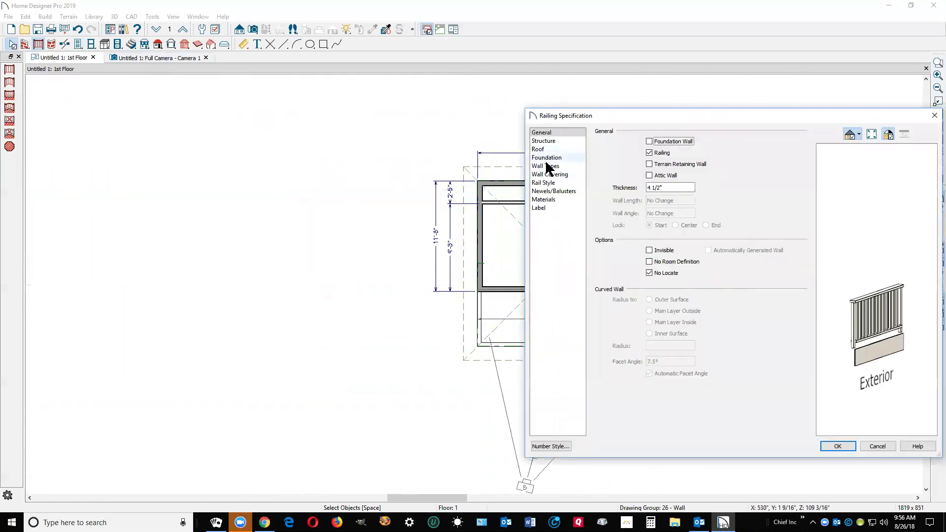
left_click(548, 166)
left_click(716, 143)
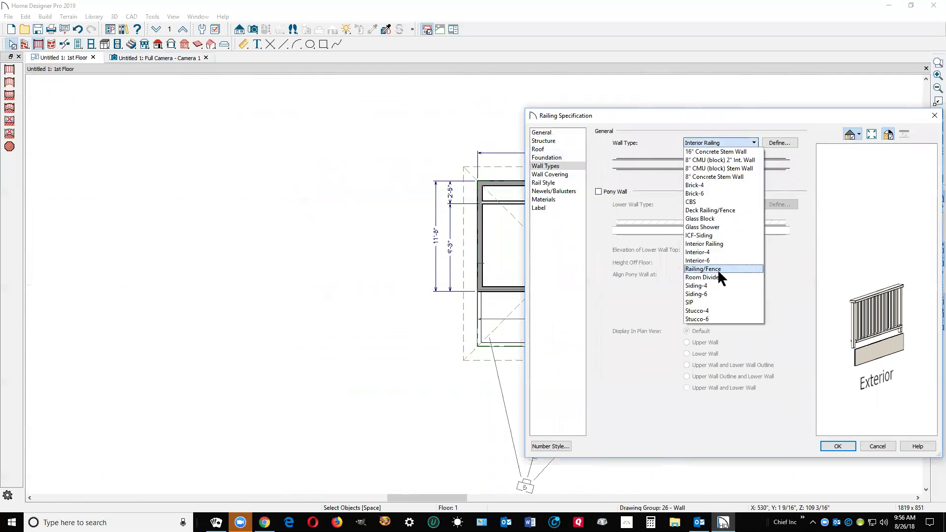
left_click(712, 287)
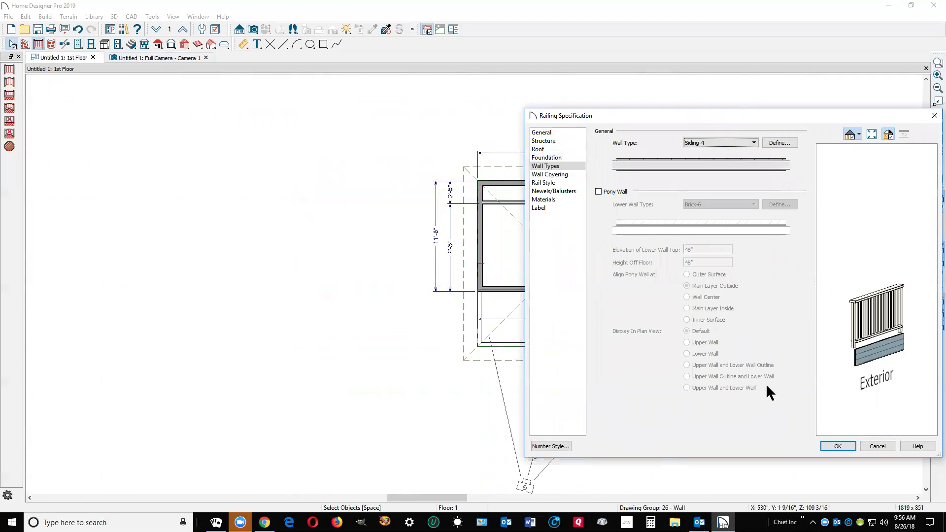
Turn off the Railing option for the three selected railings so they become full-height walls
left_click(550, 141)
left_click(573, 131)
left_click(649, 152)
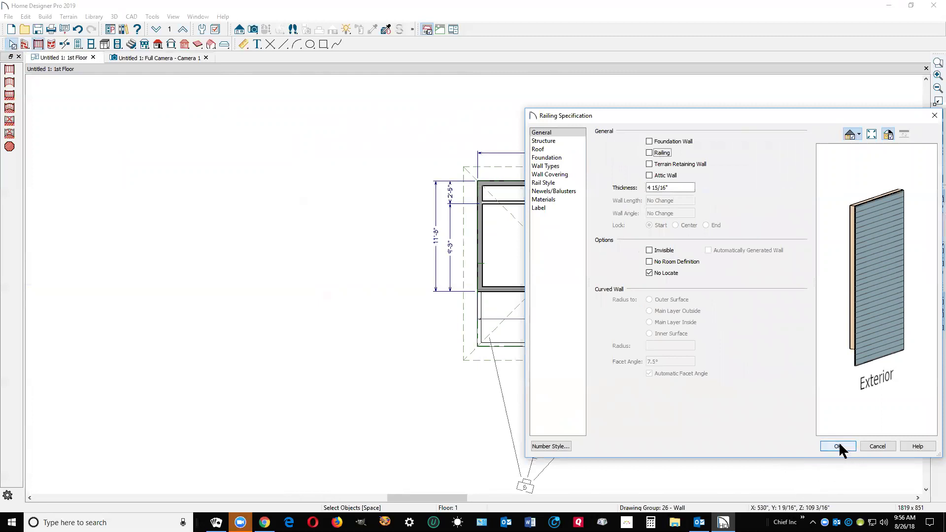
left_click(838, 445)
left_click(776, 352)
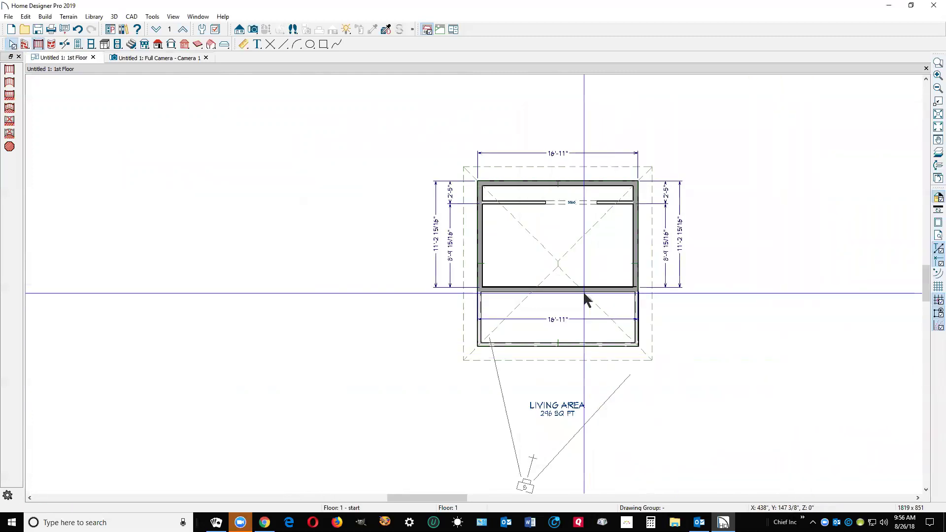
Copy the arched doorway from the interior wall to the middle of the new front wall
right_click(566, 207)
left_click(629, 228)
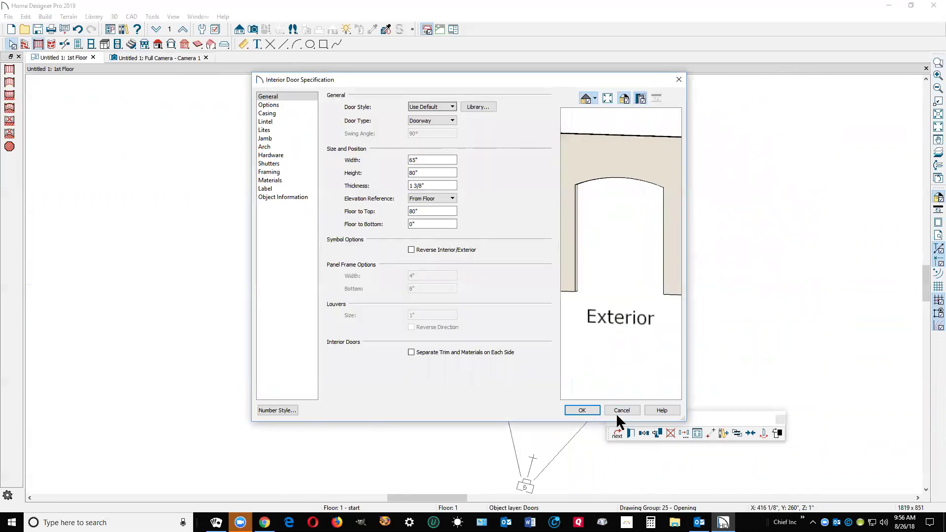
left_click(621, 410)
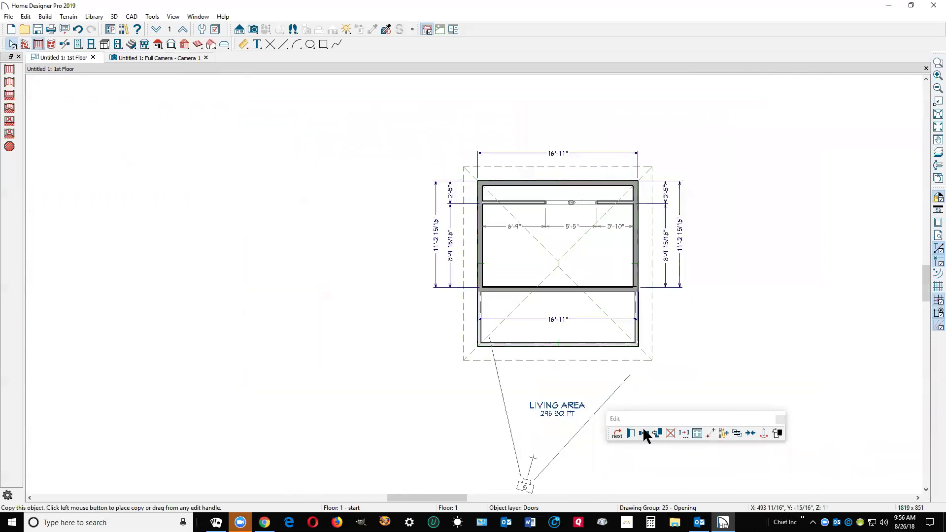
left_click(643, 433)
left_click(562, 349)
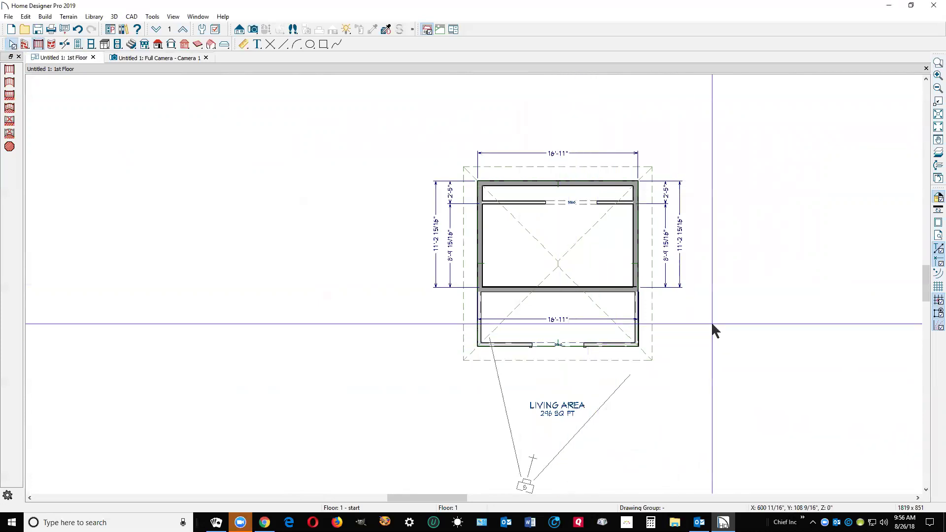
In the camera view, set the room type of the enclosed front room to Porch
key("ctrl+Tab")
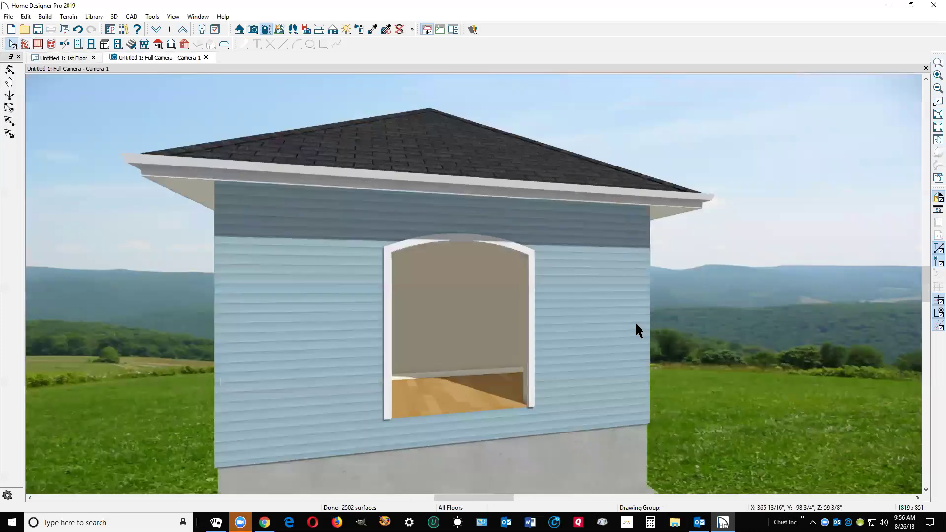
double_click(471, 392)
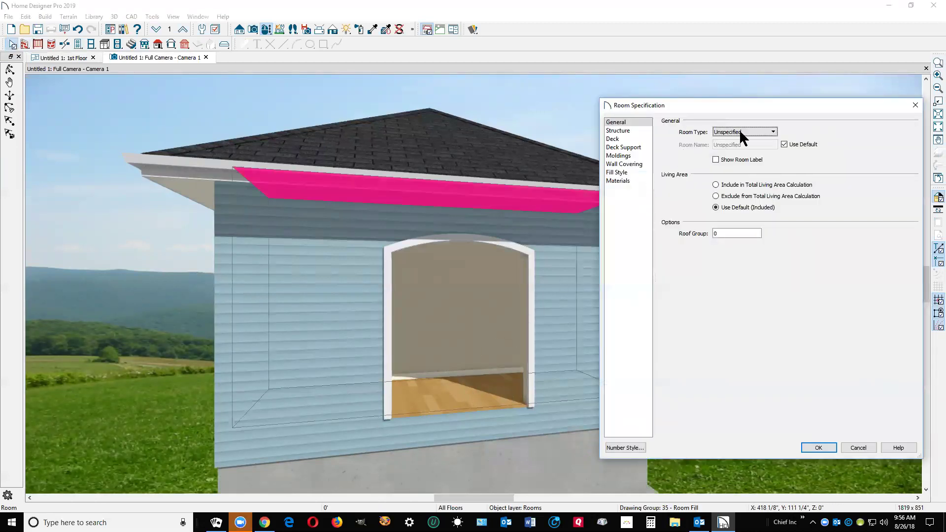
left_click(772, 131)
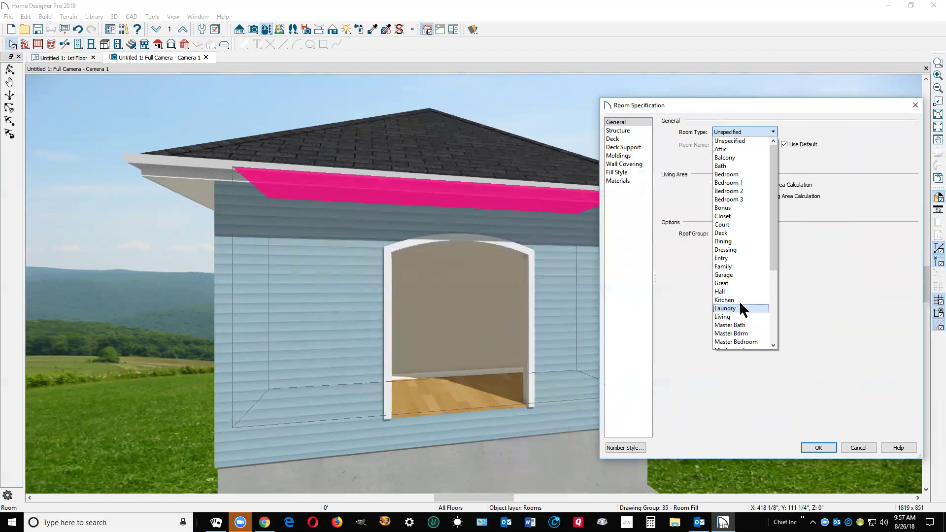
scroll(732, 302, "down", 5)
left_click(733, 282)
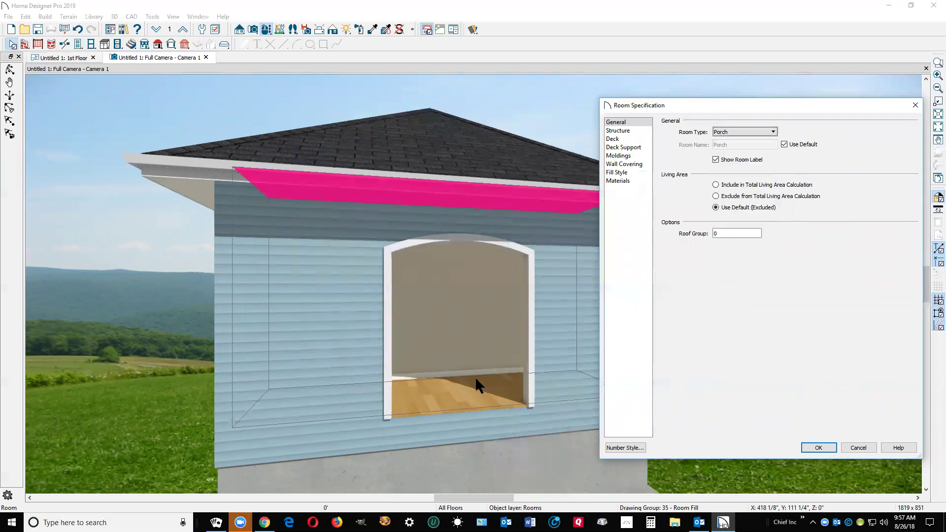
left_click(815, 447)
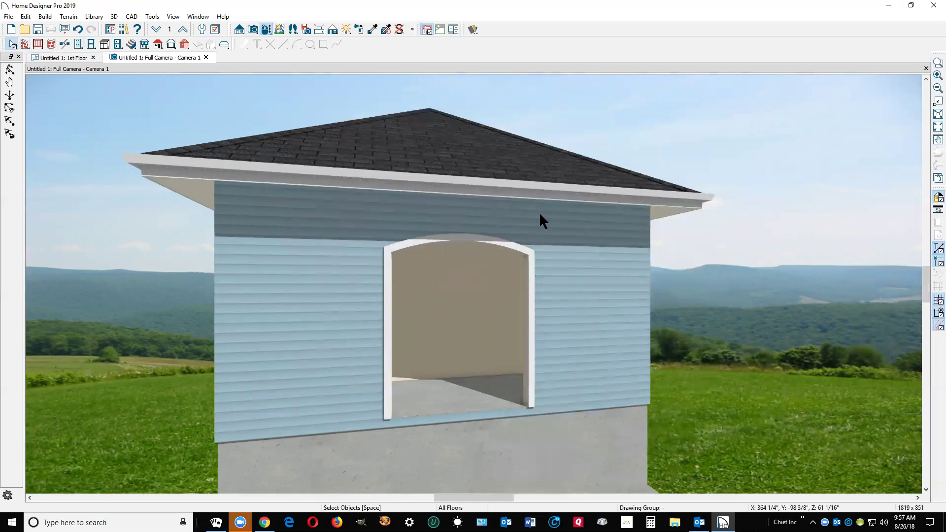
Replace the front wall's arched doorway with a rectangular cutout by breaking the wall's bottom edge at two points and raising the segment between them
left_click(531, 317)
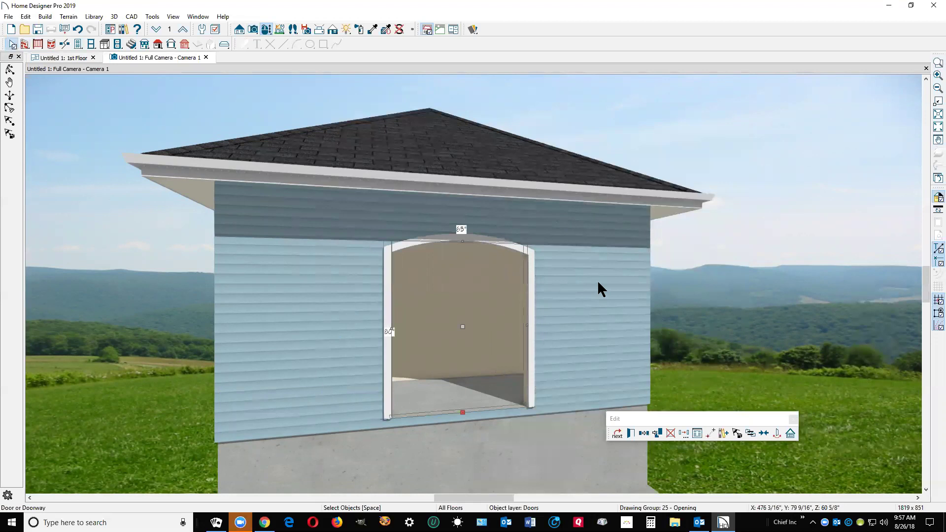
key("Delete")
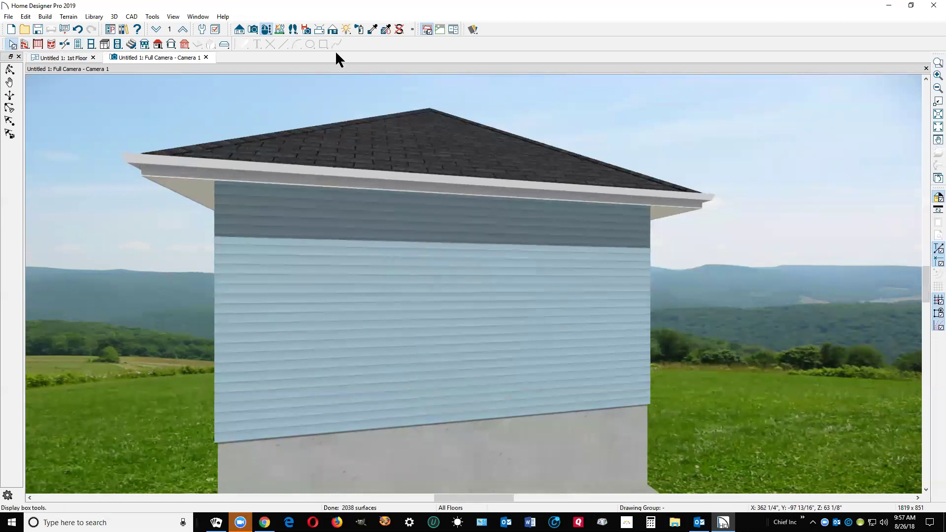
left_click(366, 277)
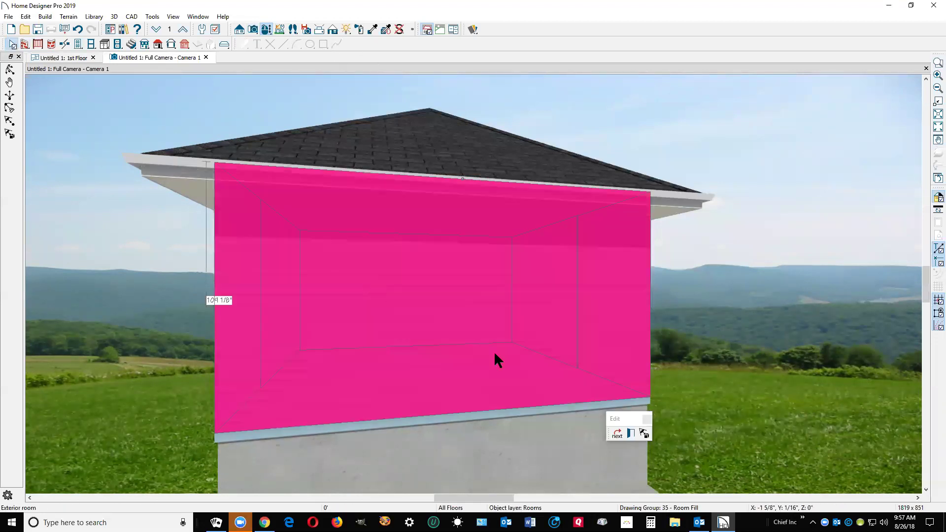
left_click(617, 434)
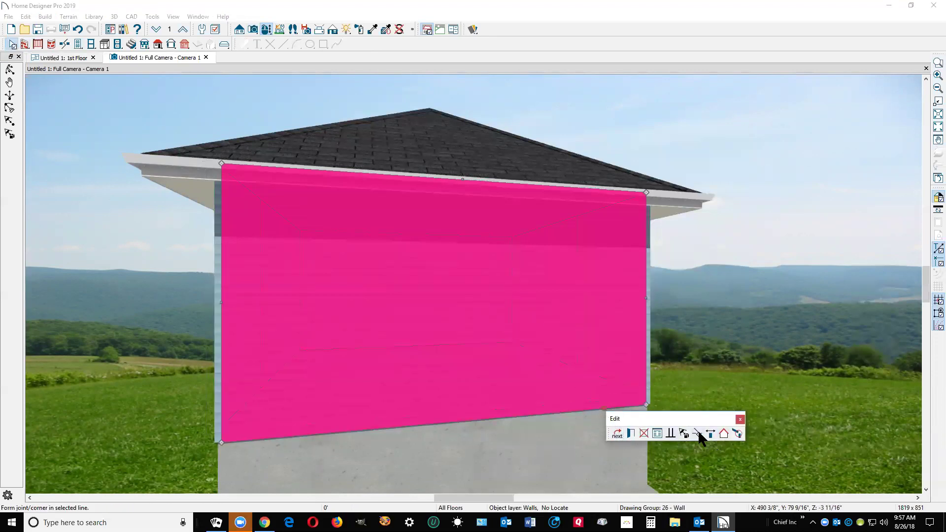
left_click(411, 424)
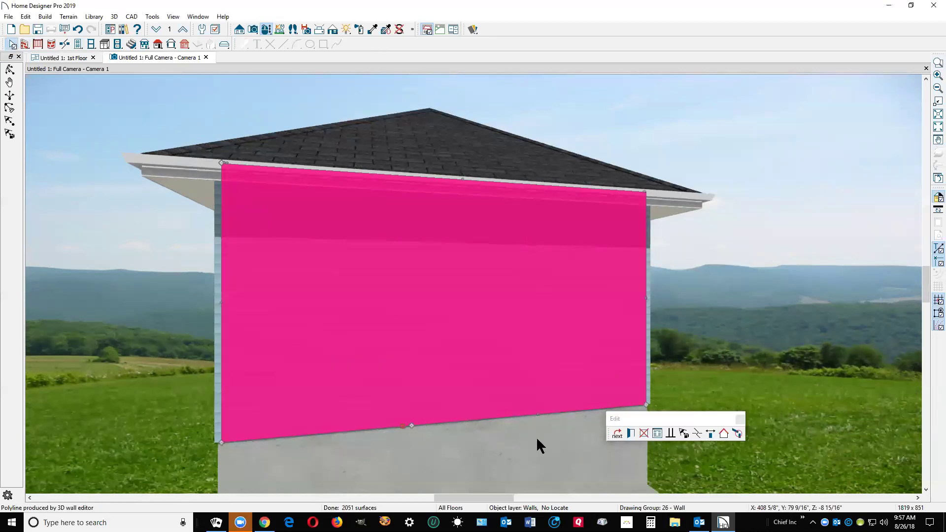
left_click(740, 420)
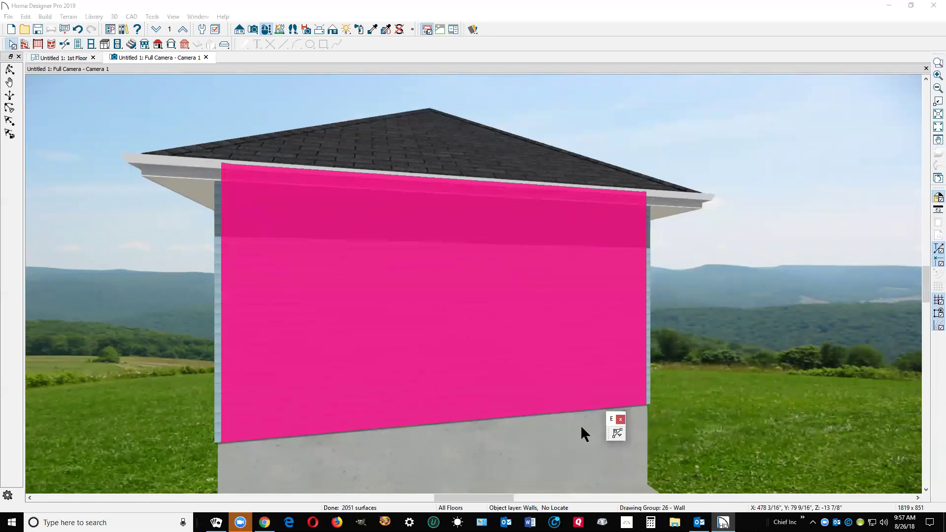
left_click(491, 421)
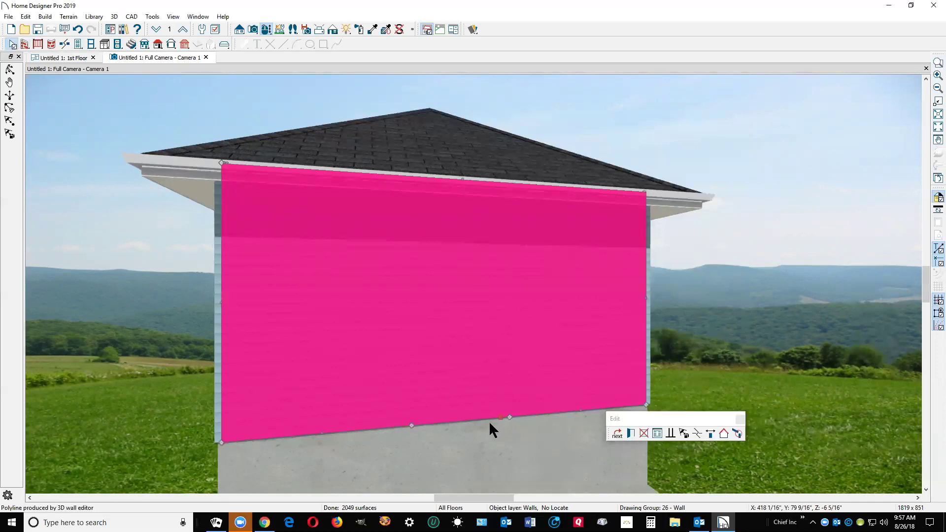
left_click_drag(498, 420, 513, 303)
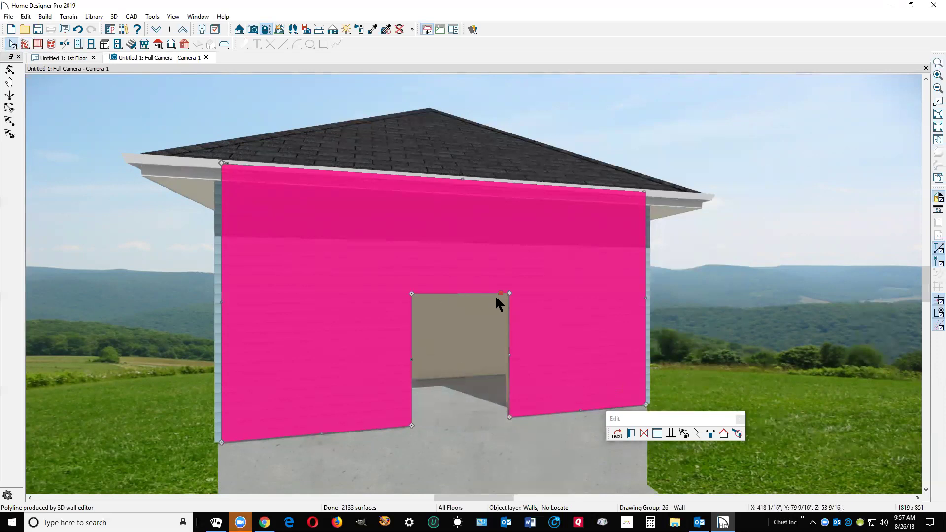
Add a break at the middle of the cutout's top edge and raise it into a peak
left_click(698, 430)
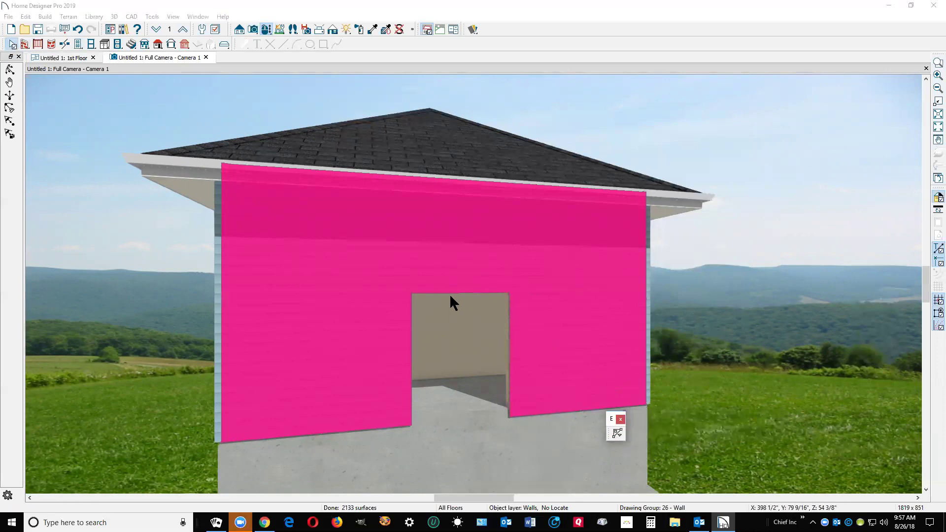
left_click(462, 292)
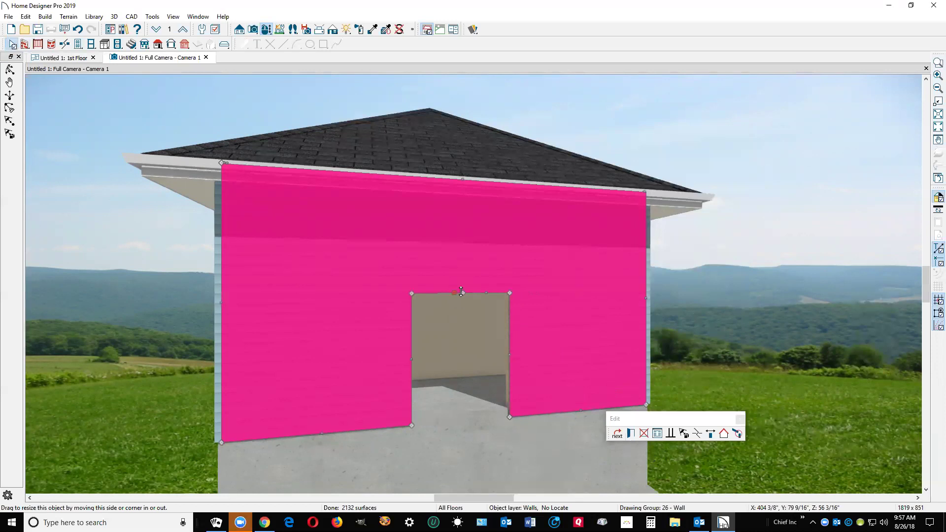
left_click_drag(464, 284, 462, 256)
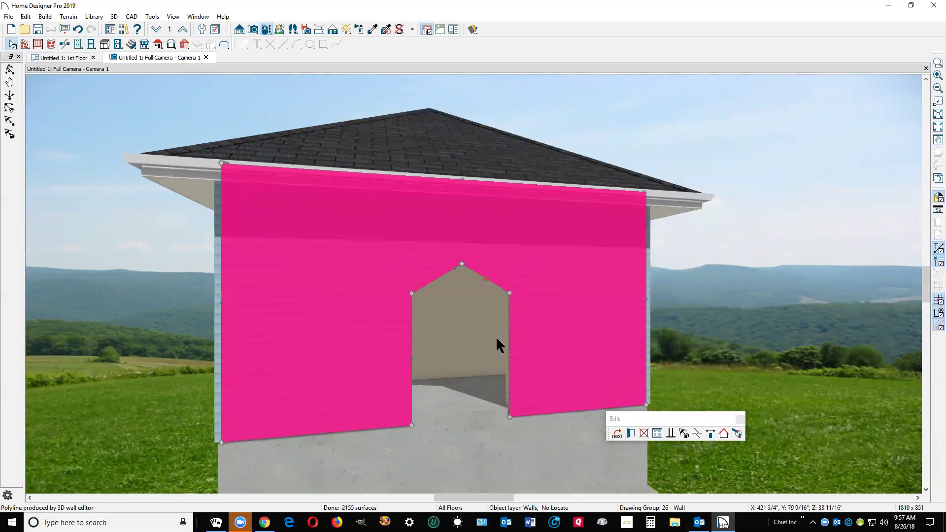
Add a break on each sloping edge of the cutout's peak and pull both points outward to approximate an arch
left_click(692, 435)
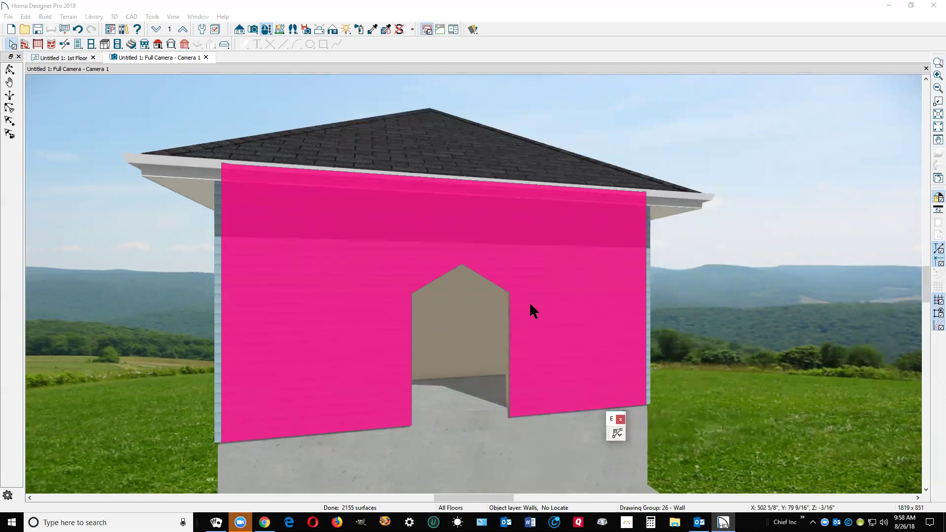
left_click(486, 277)
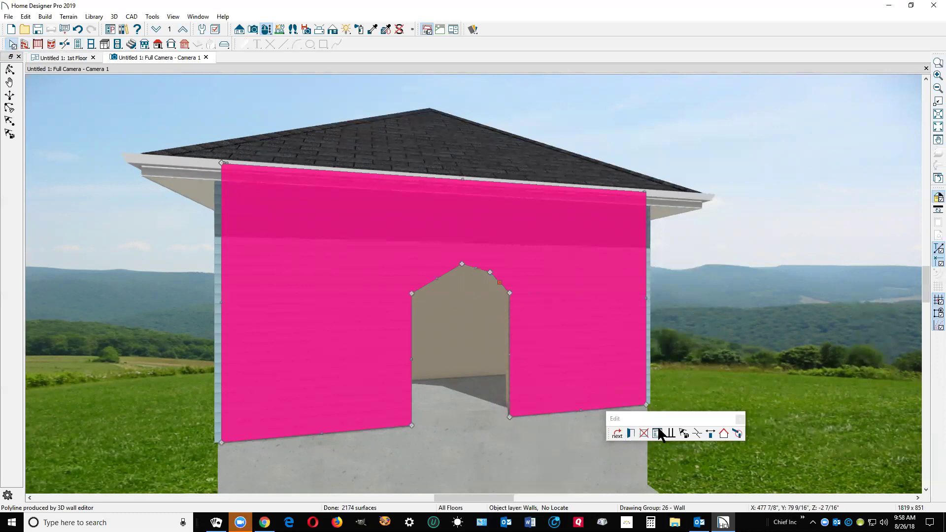
left_click(684, 432)
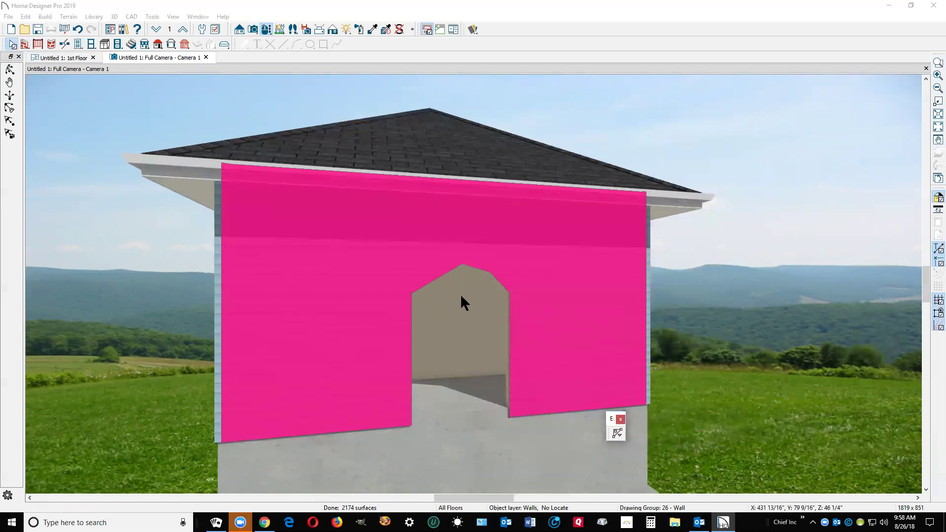
left_click(435, 275)
left_click_drag(435, 278, 433, 272)
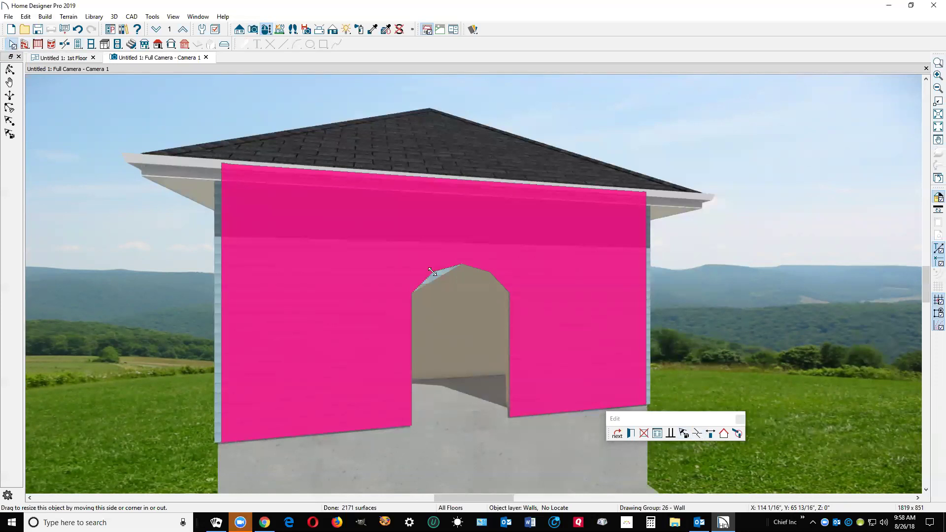
left_click(774, 270)
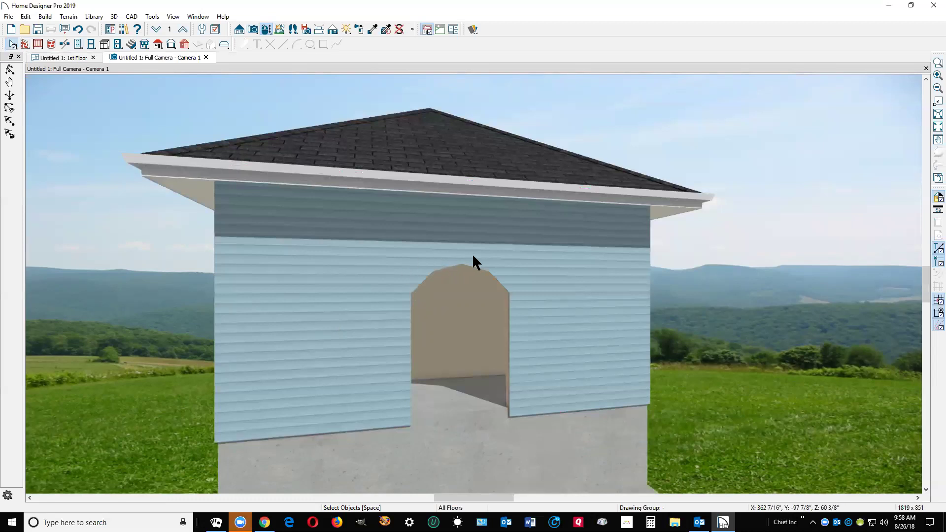
left_click(409, 269)
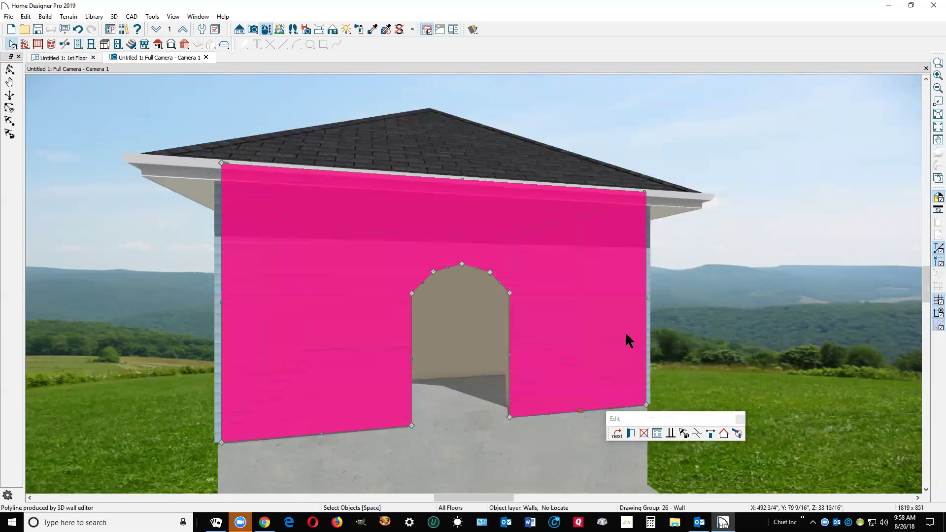
left_click(710, 293)
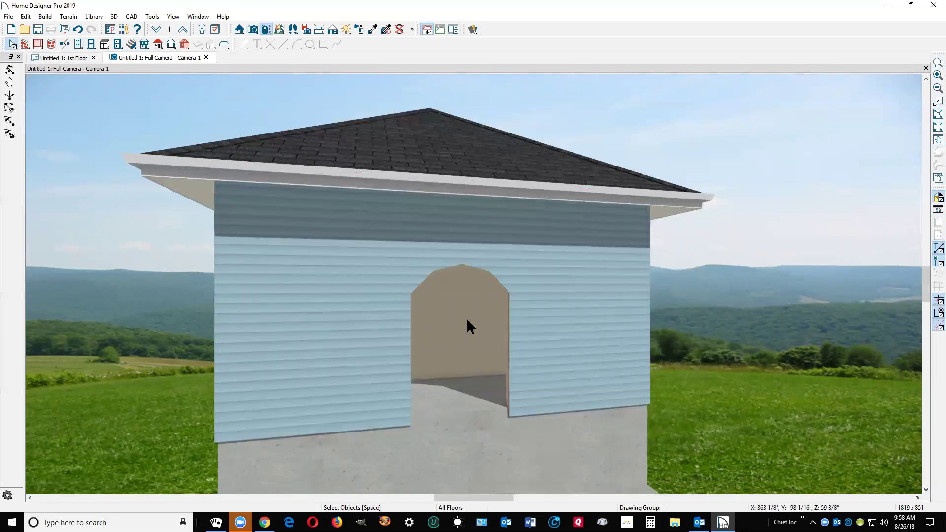